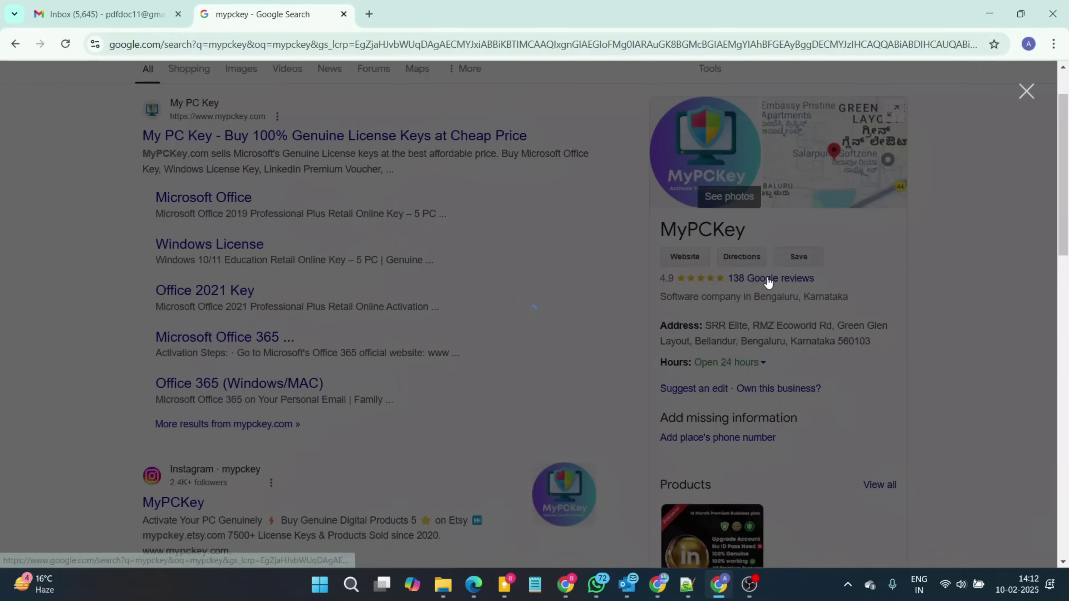
# Step: Open the MyPCKey Etsy shop's customer reviews from its star rating
pyautogui.click(765, 280)
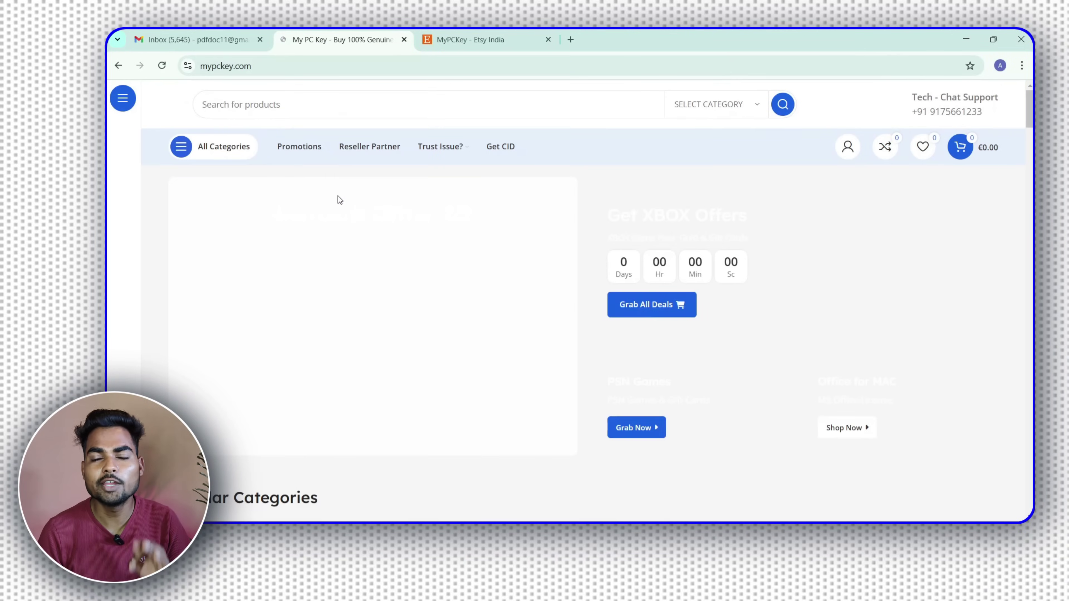
# Step: Browse Microsoft Office, then Office Key For Windows, then the Office 2021 Key category
pyautogui.scroll(-8, 589, 207)
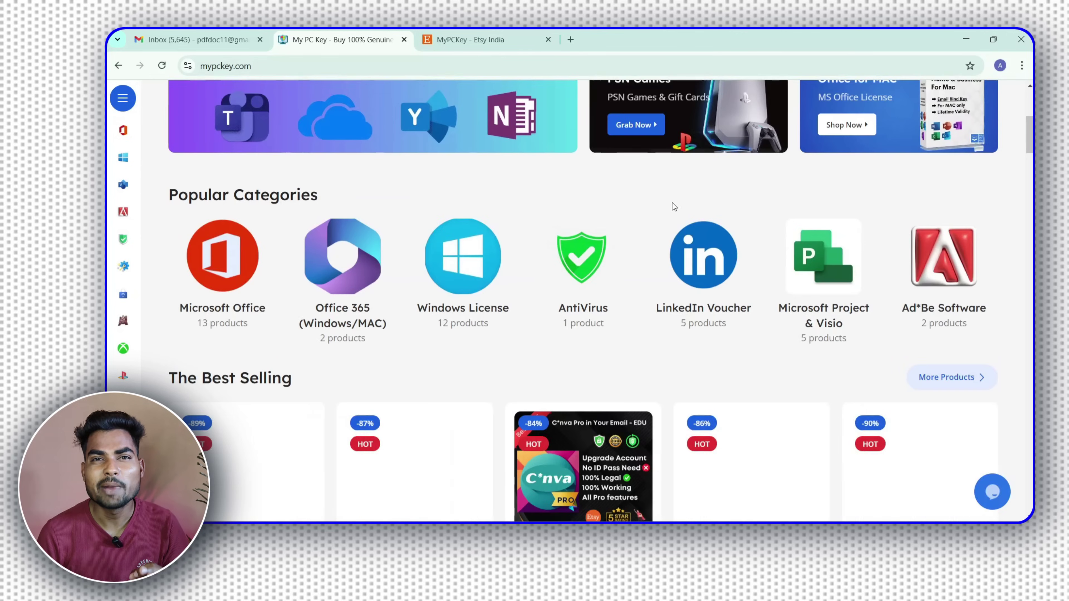
pyautogui.click(194, 264)
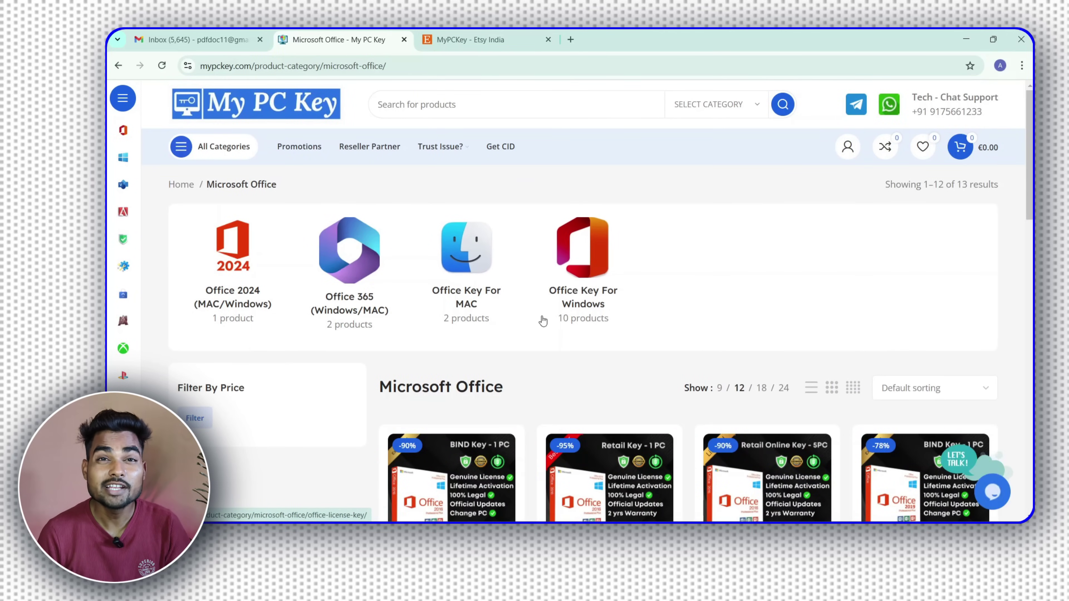
pyautogui.click(595, 278)
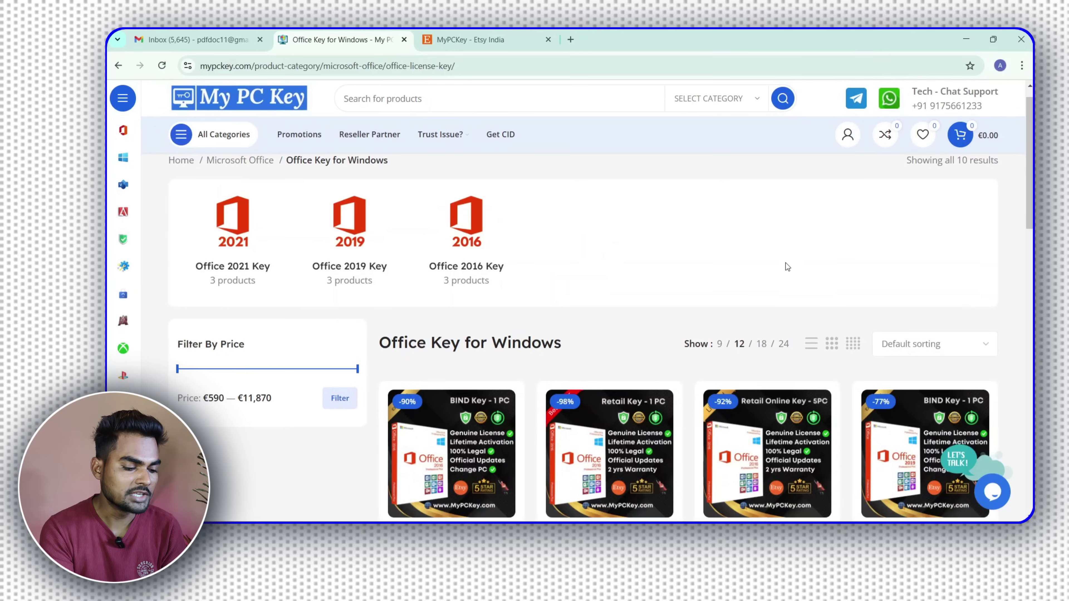
pyautogui.scroll(-2, 556, 305)
pyautogui.scroll(2, 252, 276)
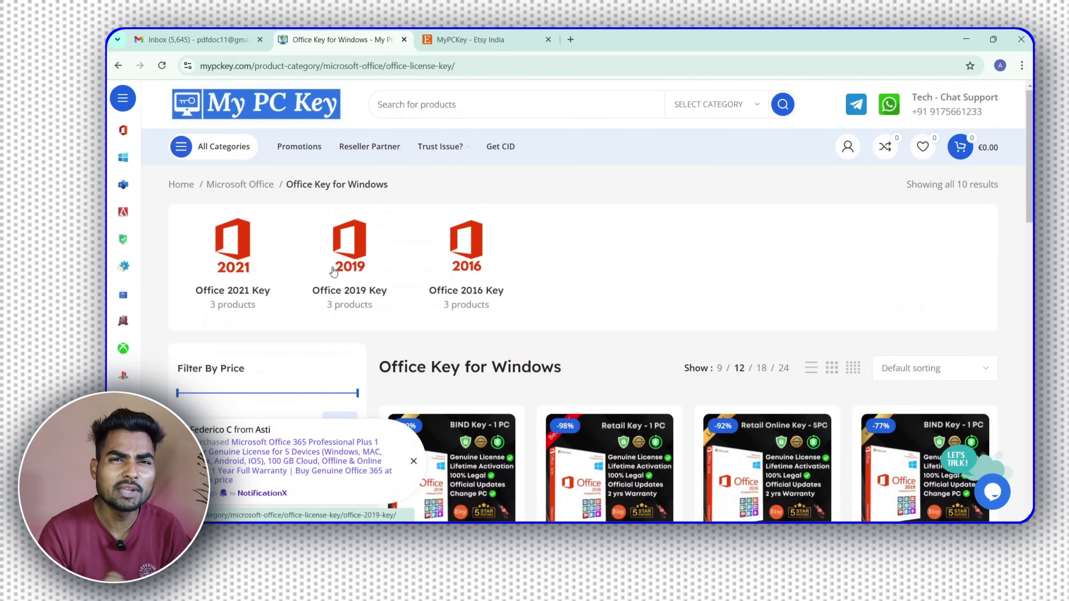
pyautogui.click(234, 252)
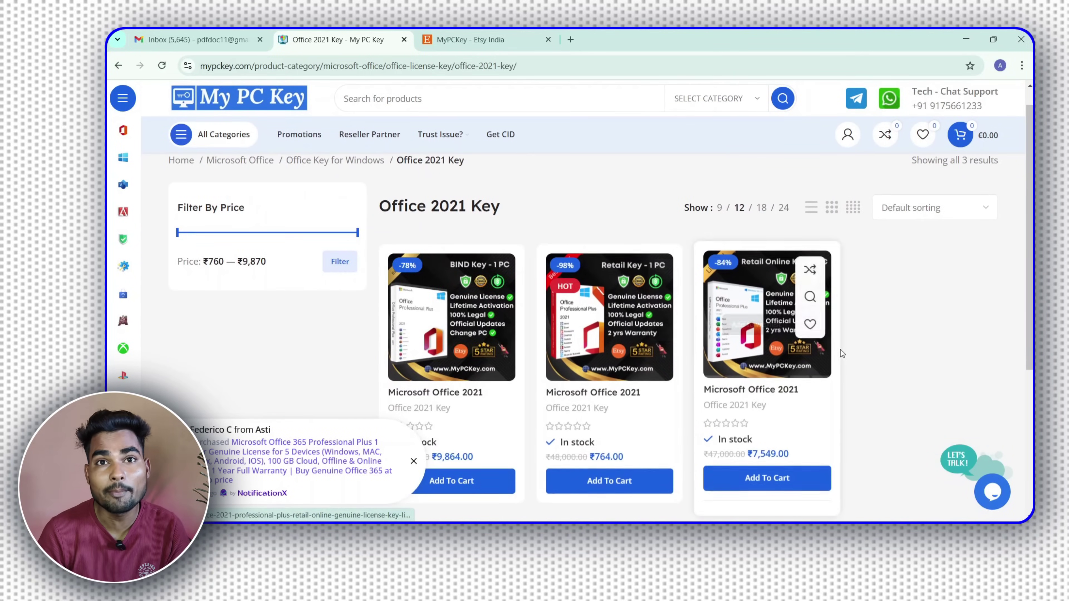
# Step: Scroll the Office 2021 Professional Plus Retail Key – 1 PC page to its specifications
pyautogui.scroll(-2, 867, 363)
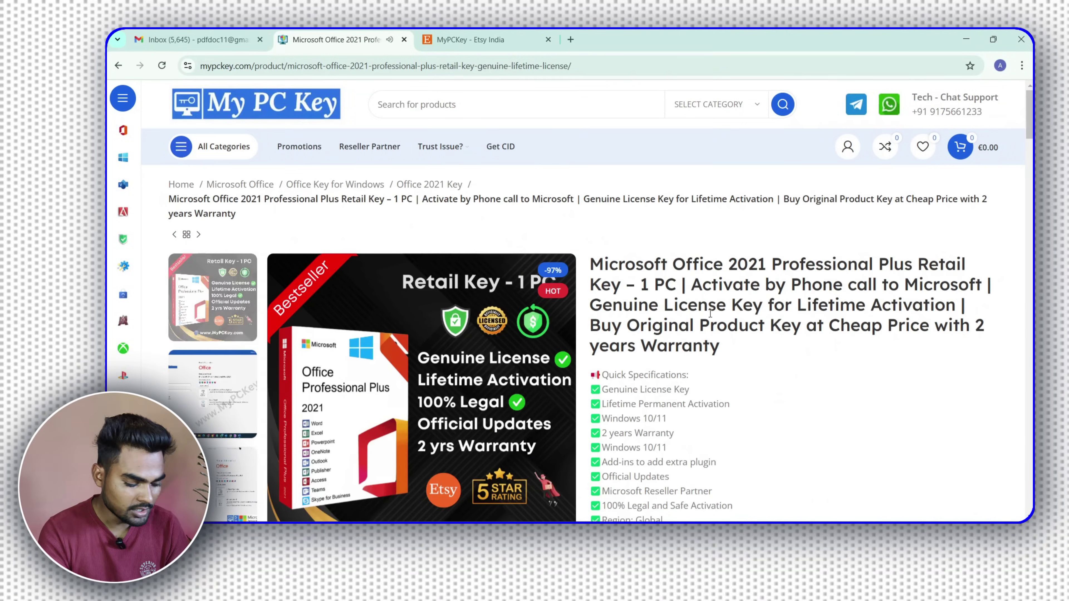
# Step: Buy the retail key now and enter coupon code SHIVA15 at checkout
pyautogui.scroll(-10, 710, 314)
pyautogui.click(917, 351)
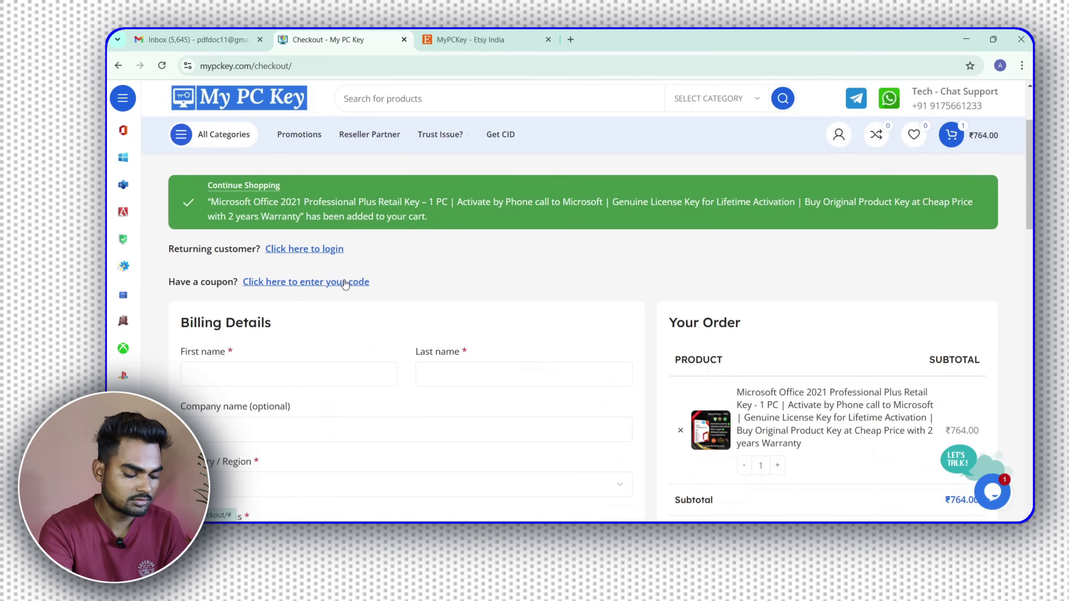
pyautogui.click(345, 282)
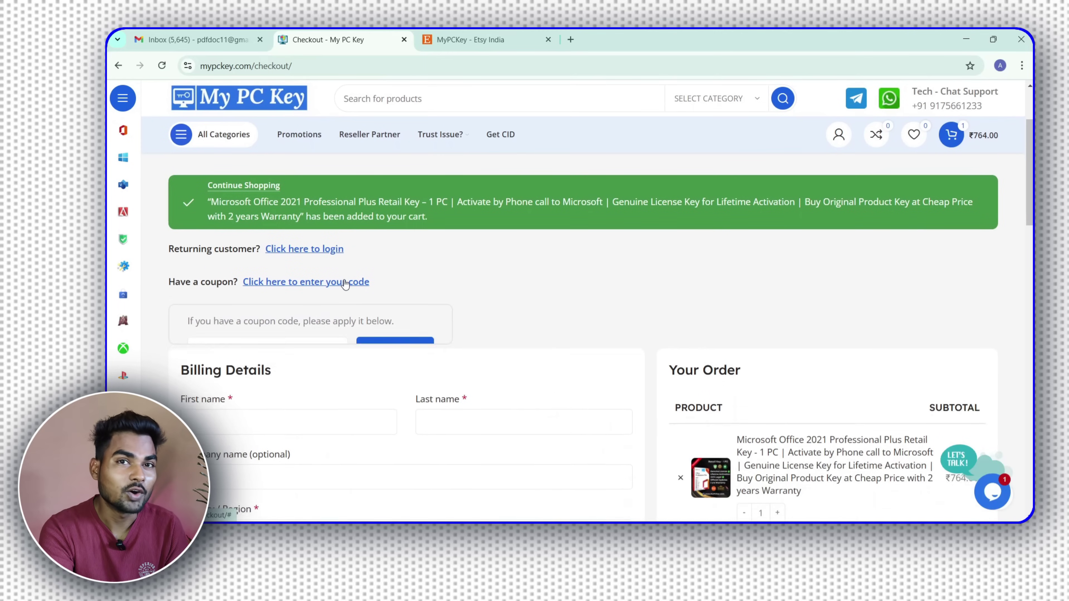
pyautogui.click(277, 363)
pyautogui.write('SHIVA15')
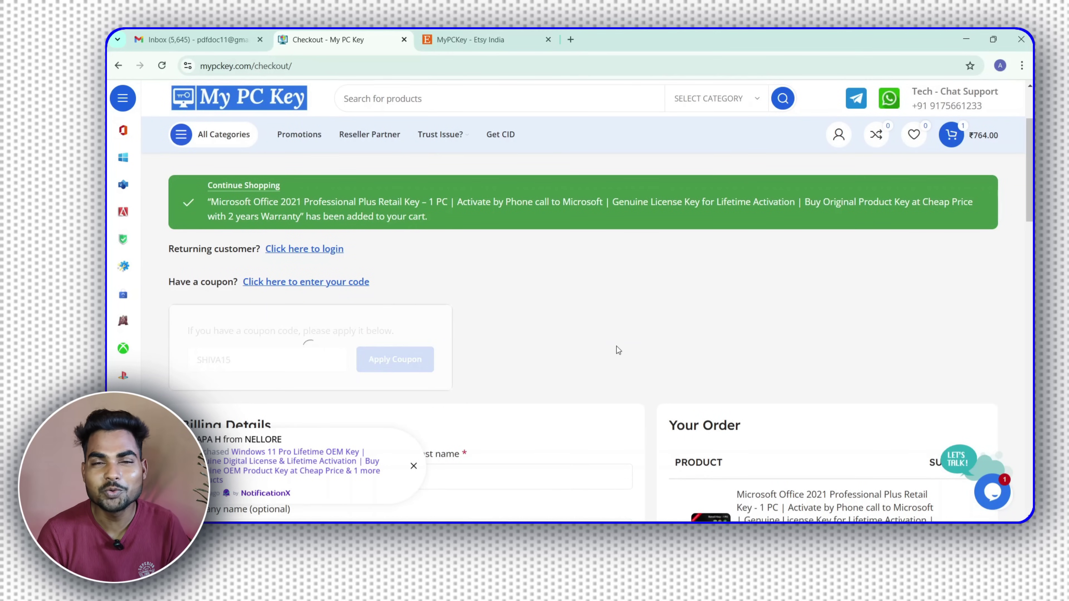
pyautogui.scroll(-5, 715, 349)
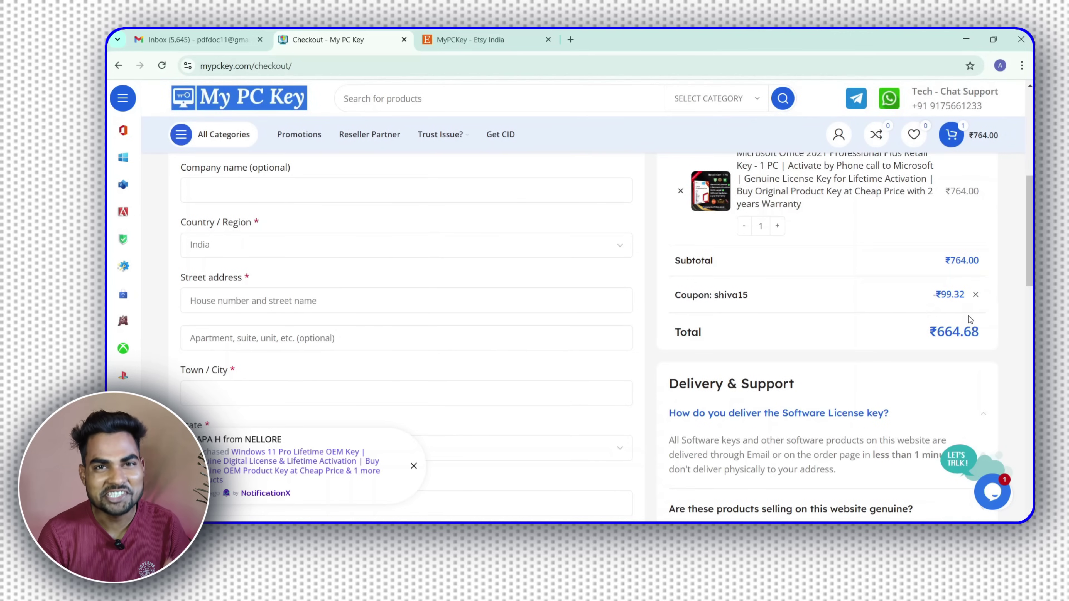
# Step: Enter the buyer's first and last name in billing details and place the ₹664.68 order
pyautogui.scroll(4, 990, 352)
pyautogui.click(260, 321)
pyautogui.write('A')
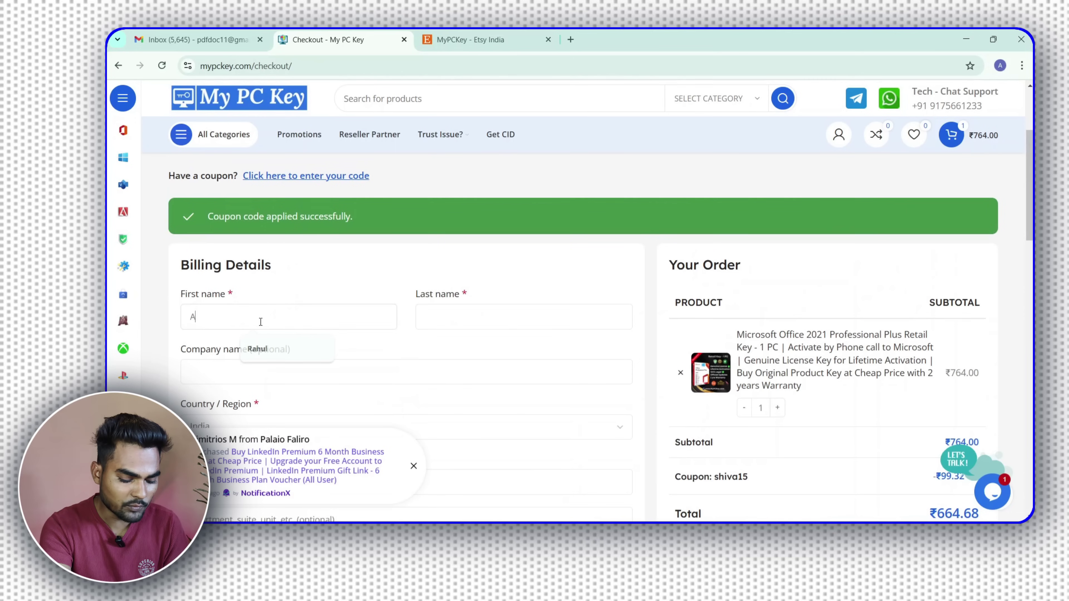
pyautogui.write('man')
pyautogui.click(466, 318)
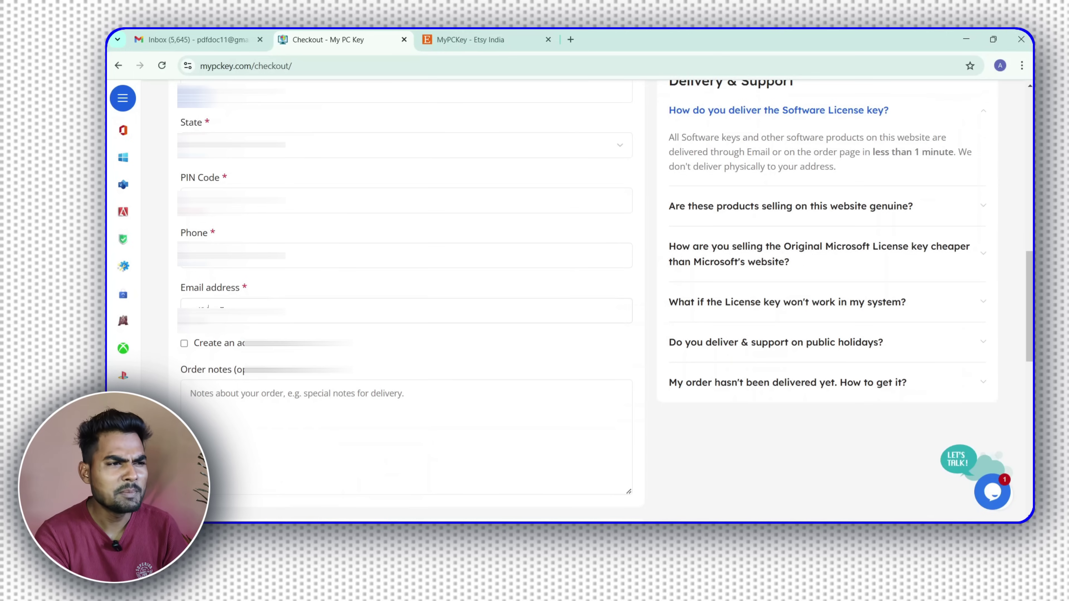
pyautogui.scroll(-10, 208, 311)
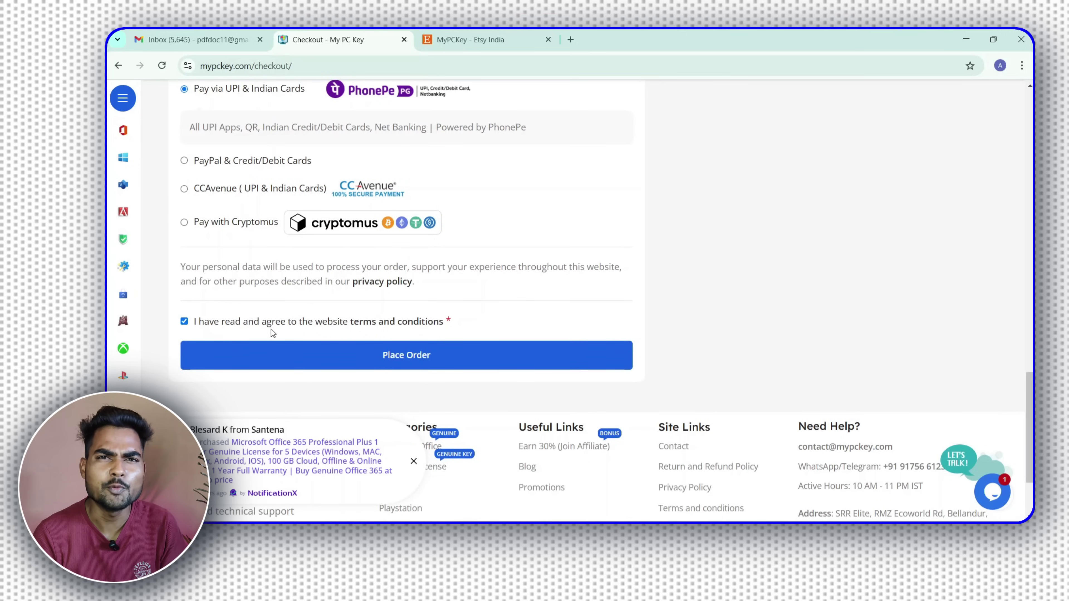
pyautogui.click(333, 362)
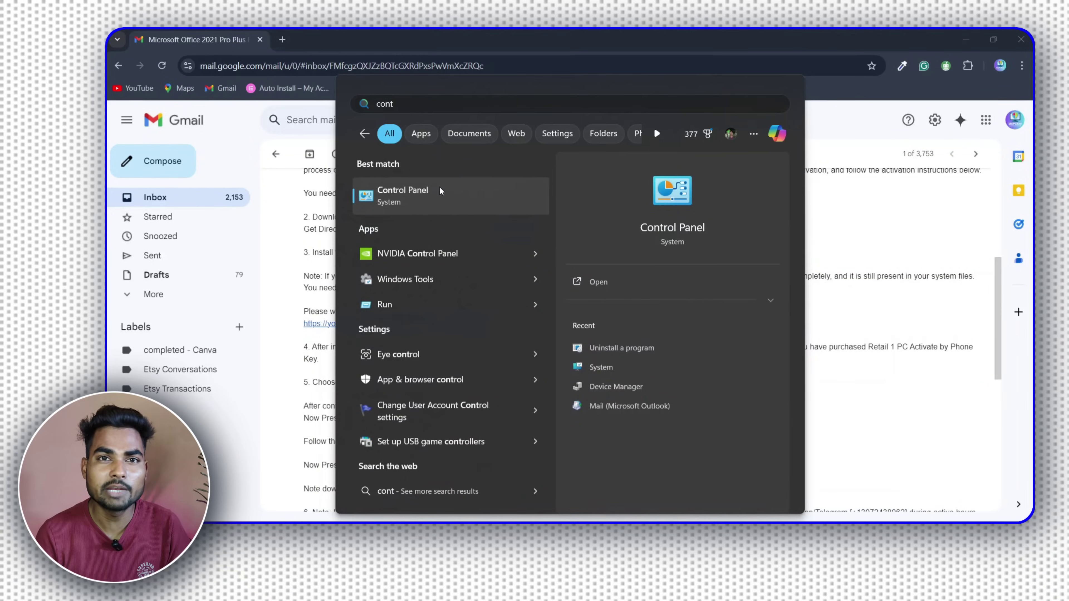
# Step: Uninstall Microsoft Office Professional Plus 2021 from Control Panel's installed programs list
pyautogui.click(439, 189)
pyautogui.click(420, 279)
pyautogui.rightClick(370, 364)
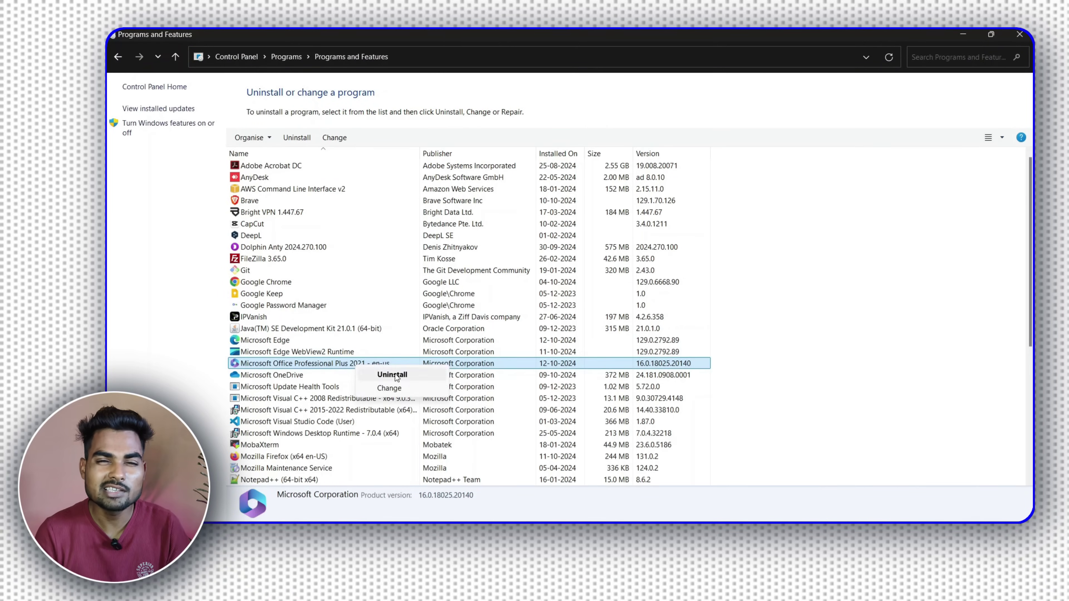
pyautogui.click(383, 370)
pyautogui.click(631, 345)
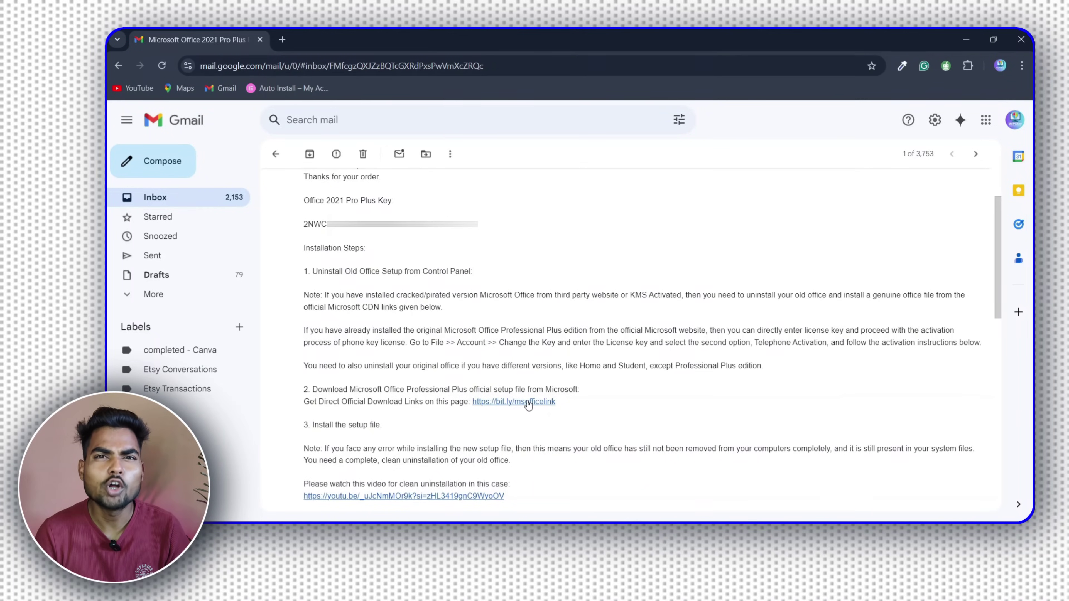
# Step: Follow the order e-mail's download link and download the English ProPlus2021Retail.img setup
pyautogui.click(529, 402)
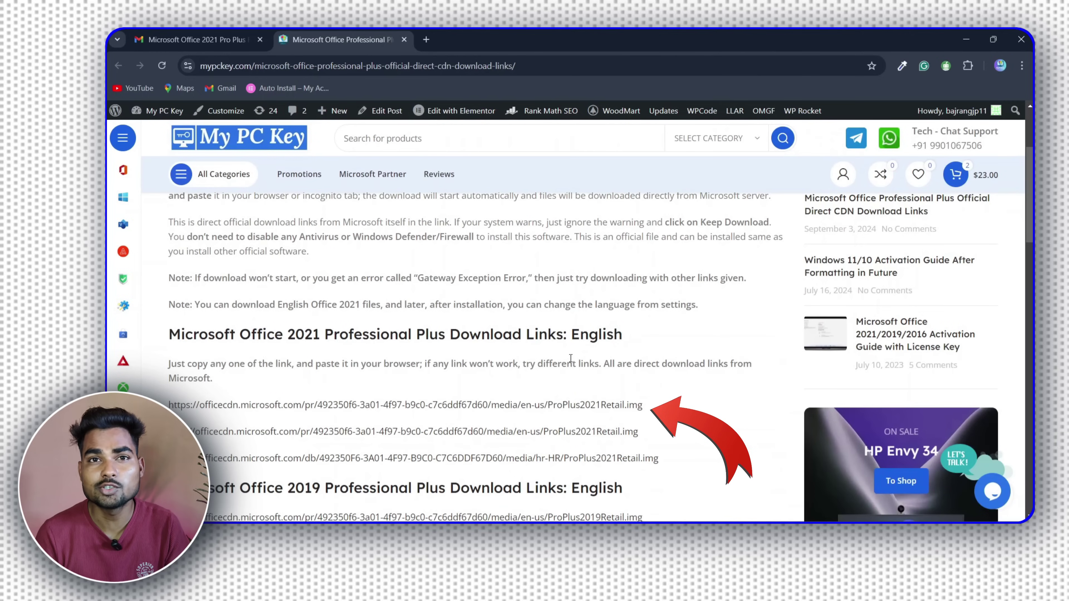
pyautogui.click(978, 66)
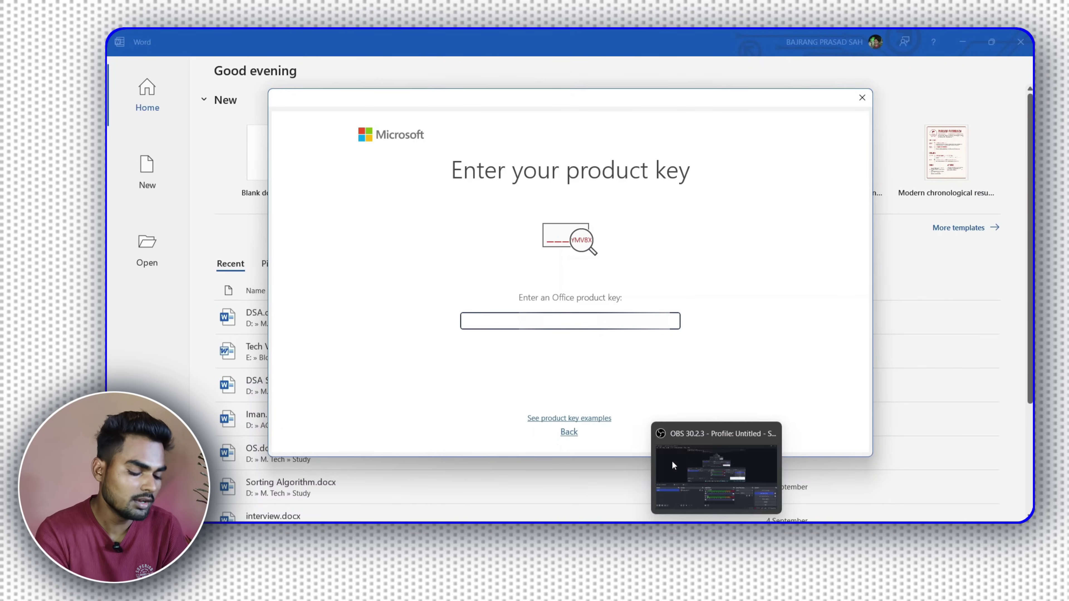
# Step: Paste the purchased product key, activate Office, and pick India for telephone activation
pyautogui.hotkey('ctrl', 'v')
pyautogui.click(608, 384)
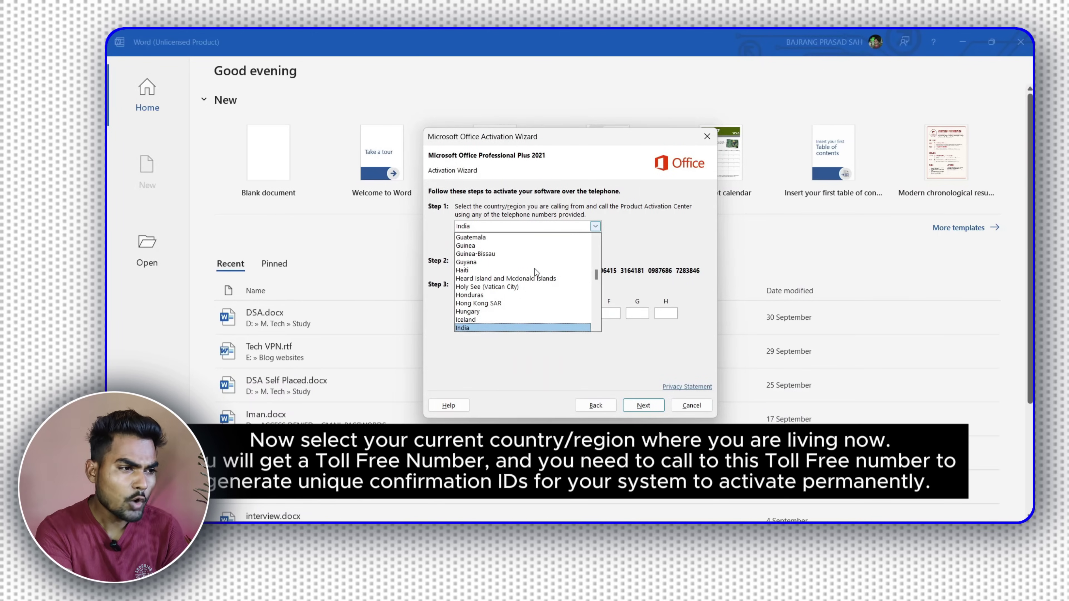
pyautogui.press('Return')
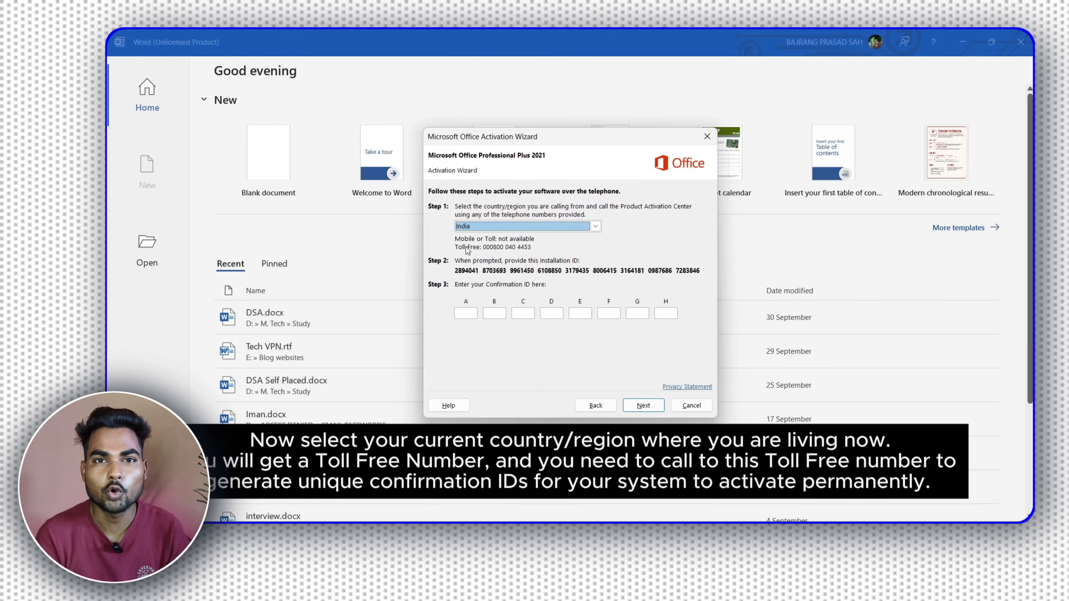
# Step: Snip the activation dialog with its installation ID, then open MyPCKey's free Get CID page
pyautogui.press('super+shift+s')
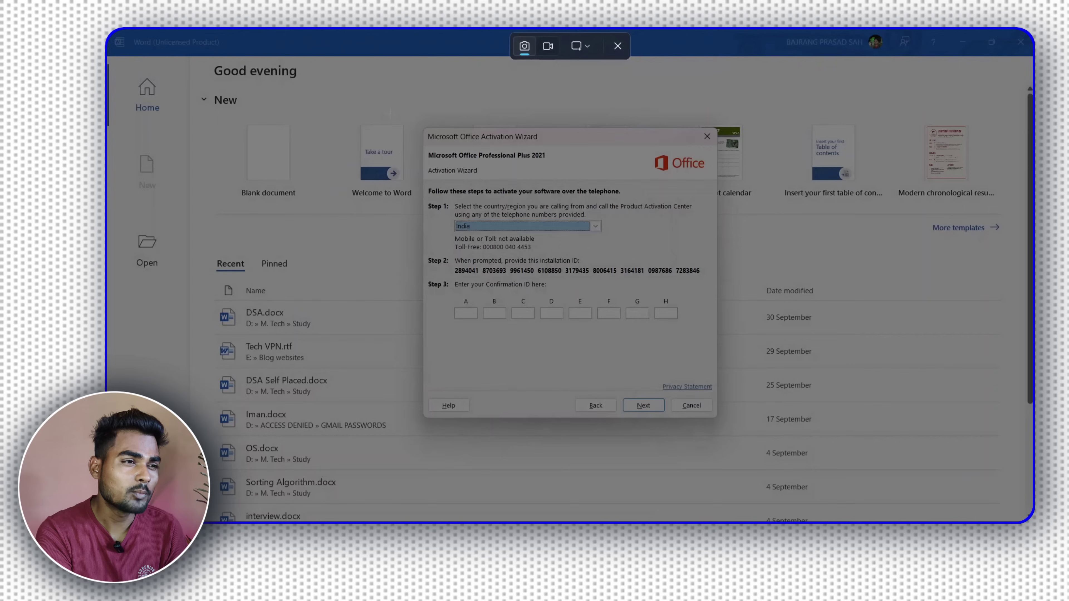
pyautogui.moveTo(389, 112); pyautogui.dragTo(805, 413)
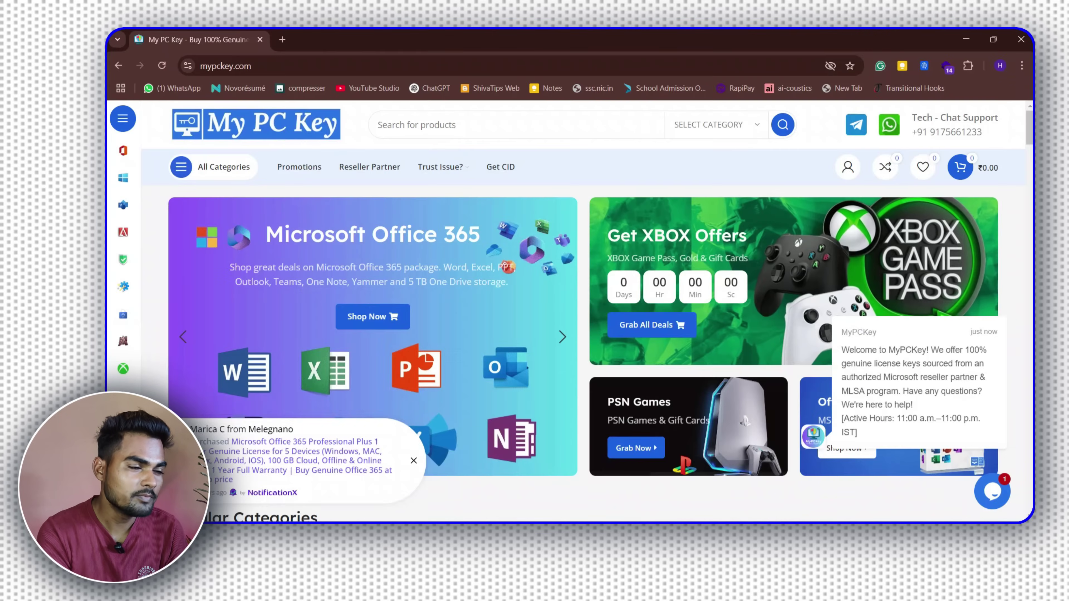
pyautogui.click(501, 166)
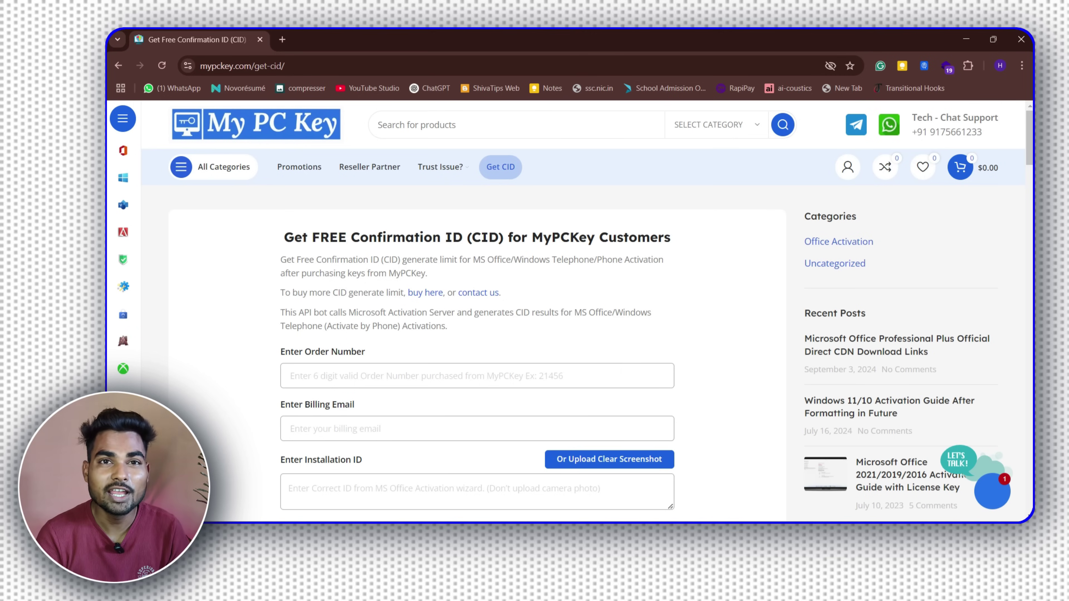
pyautogui.scroll(-3, 476, 311)
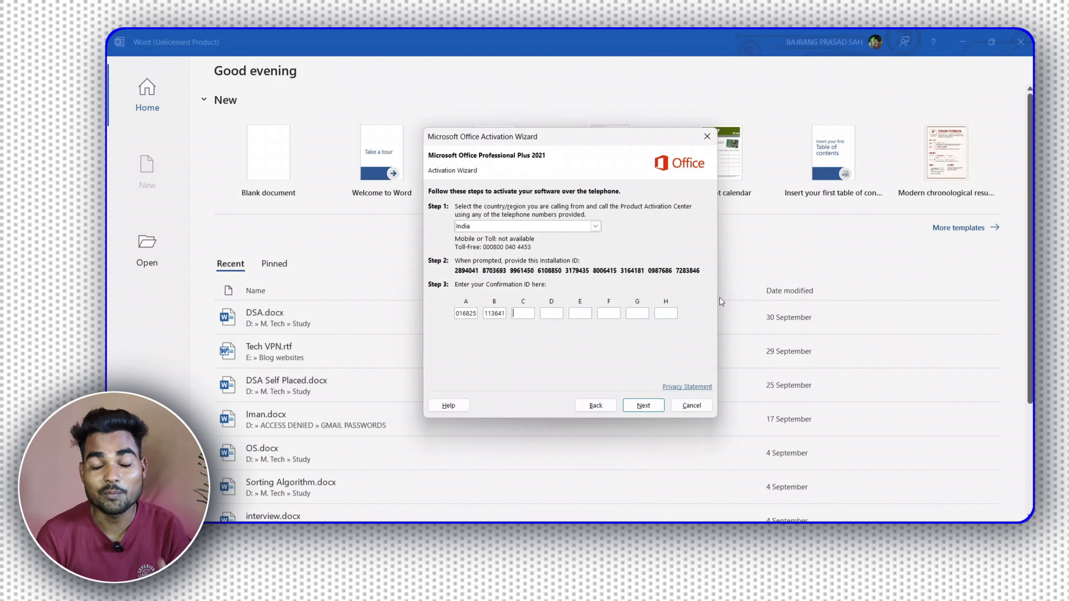
# Step: Submit the confirmation ID in boxes A–H to activate Office Professional Plus 2021
pyautogui.click(640, 405)
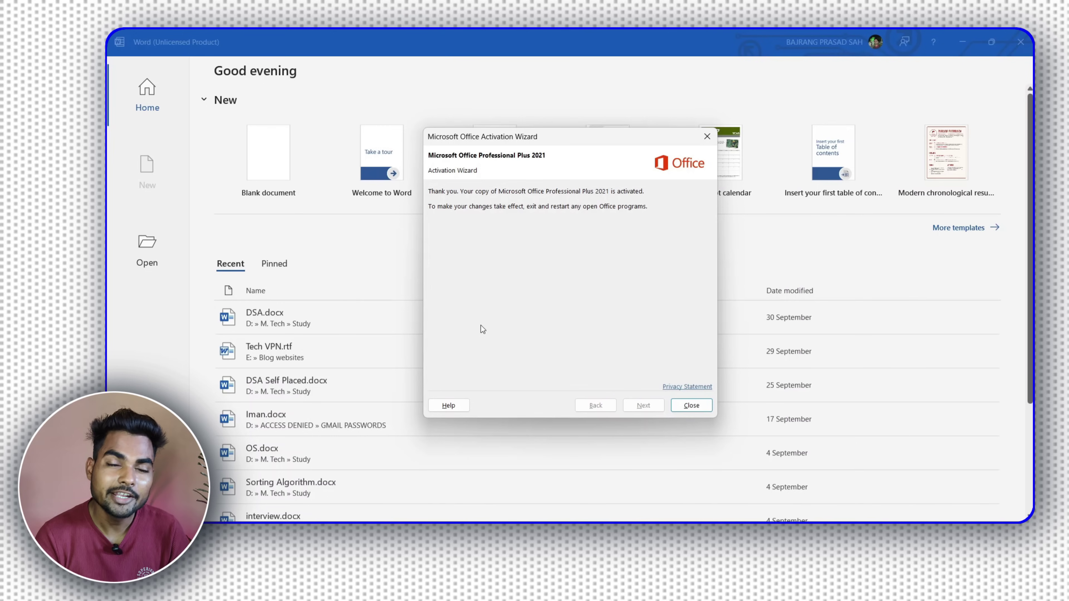